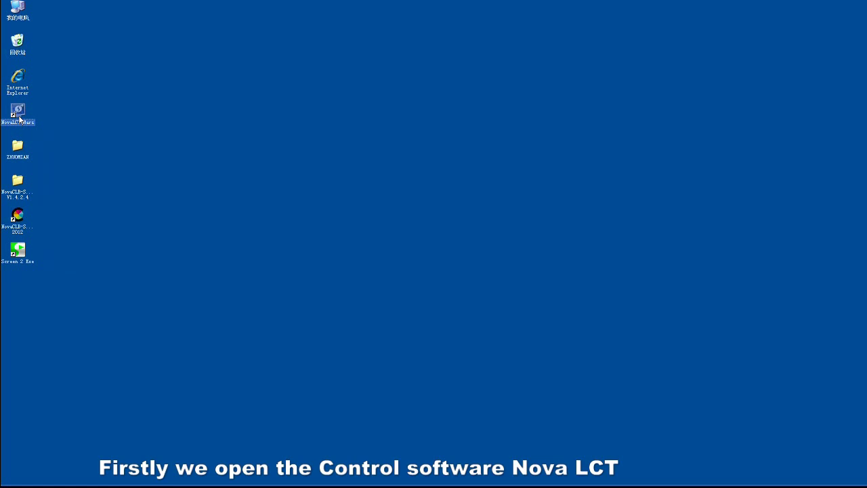
Step: Launch NovaLCT-Mars, log in as an advanced user with the password, and open Screen Calibration
{"action": "double_click", "coordinate": [19, 115]}
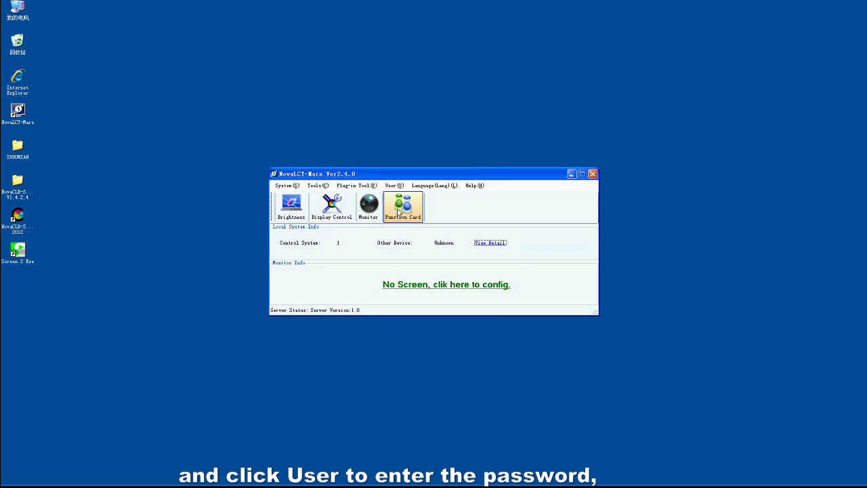
{"action": "left_click", "coordinate": [396, 186]}
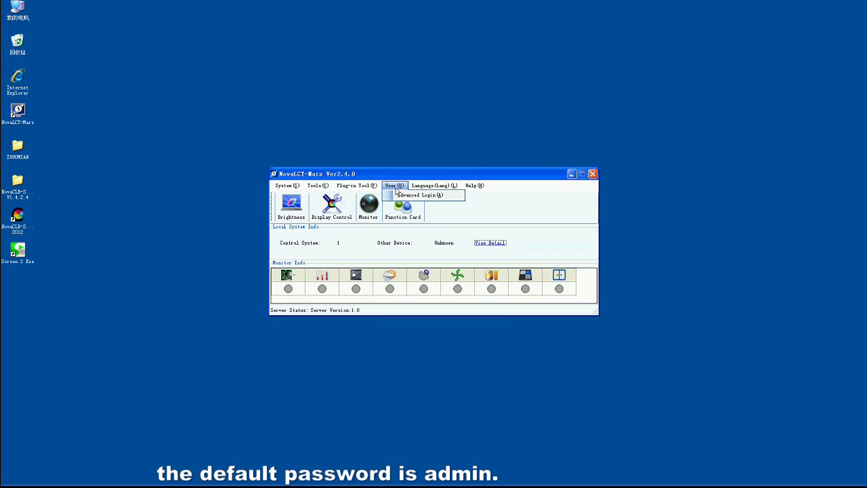
{"action": "left_click", "coordinate": [398, 194]}
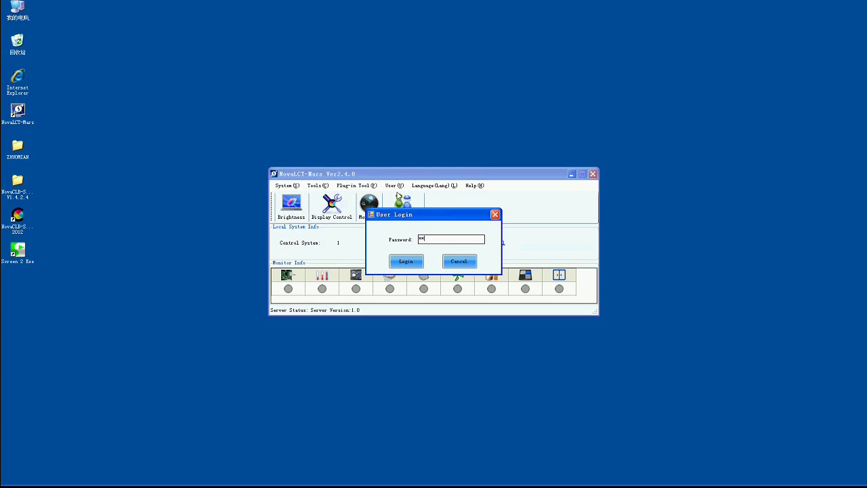
{"action": "type", "text": "n"}
{"action": "key", "text": "Return"}
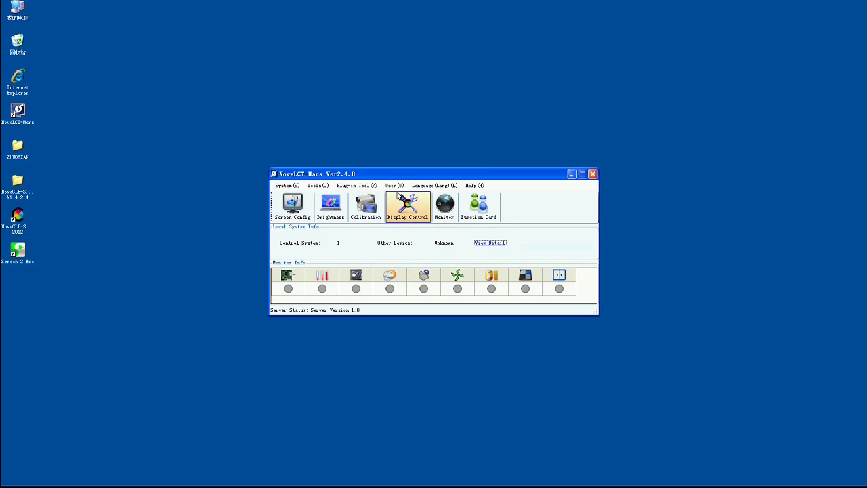
{"action": "left_click", "coordinate": [367, 211]}
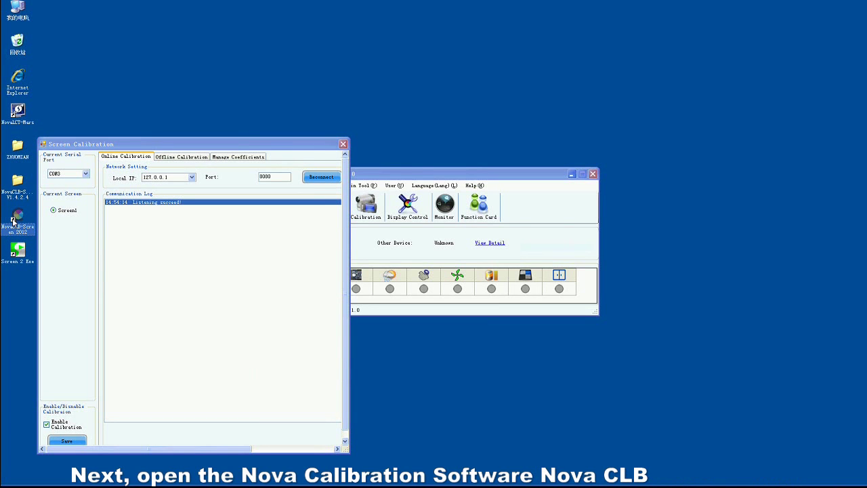
Step: Launch NovaCLB-Screen 2012 and connect it to NovaLCT at 127.0.0.1 port 8080
{"action": "double_click", "coordinate": [14, 220]}
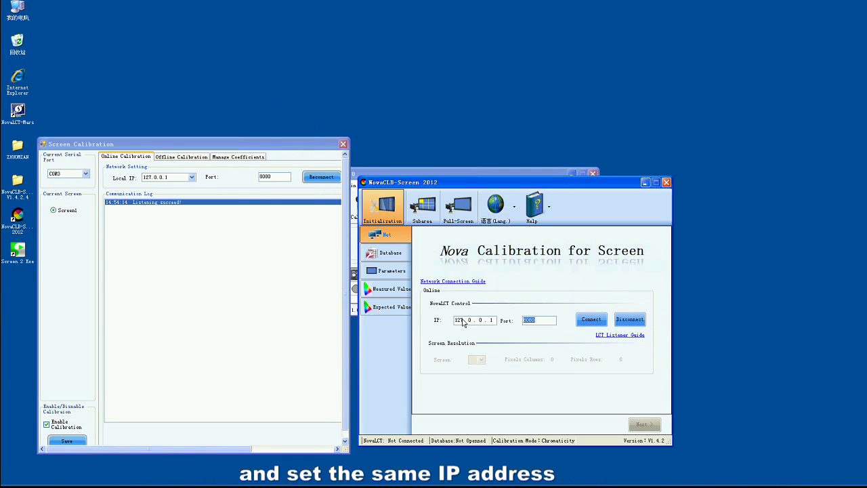
{"action": "left_click", "coordinate": [462, 322]}
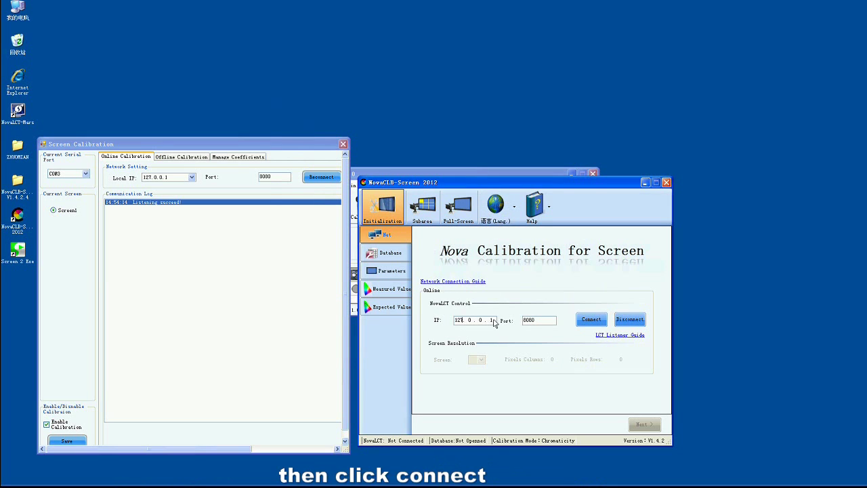
{"action": "left_click", "coordinate": [592, 320]}
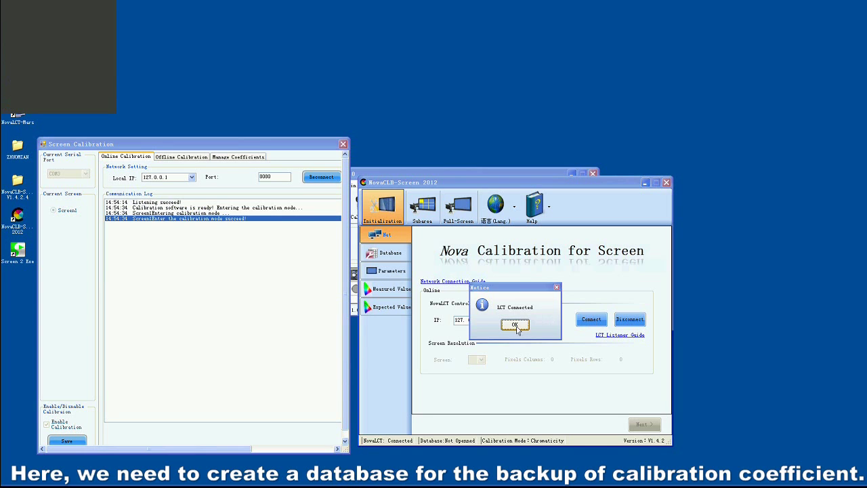
{"action": "left_click", "coordinate": [514, 326]}
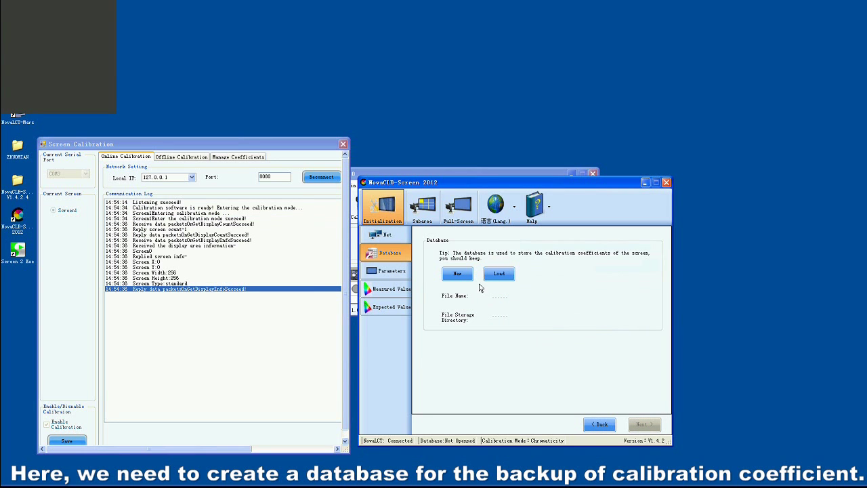
Step: Create New Calibration Database.mdb on the desktop under its default name
{"action": "left_click", "coordinate": [458, 273]}
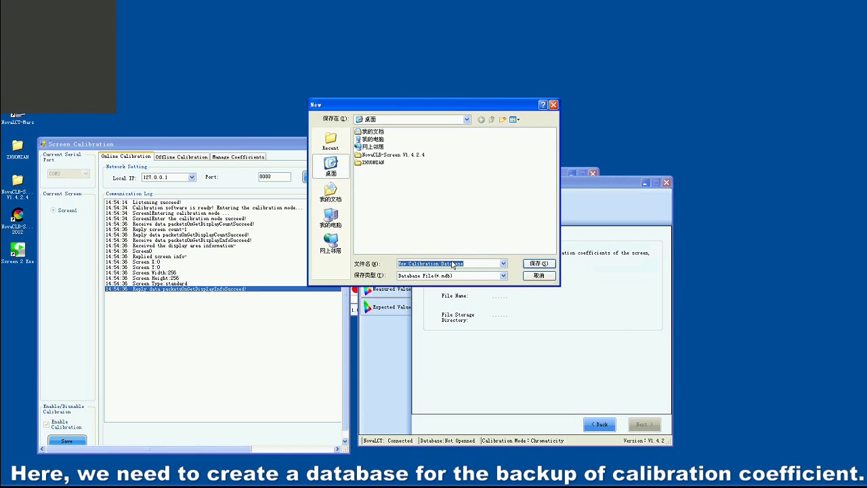
{"action": "left_click", "coordinate": [543, 264]}
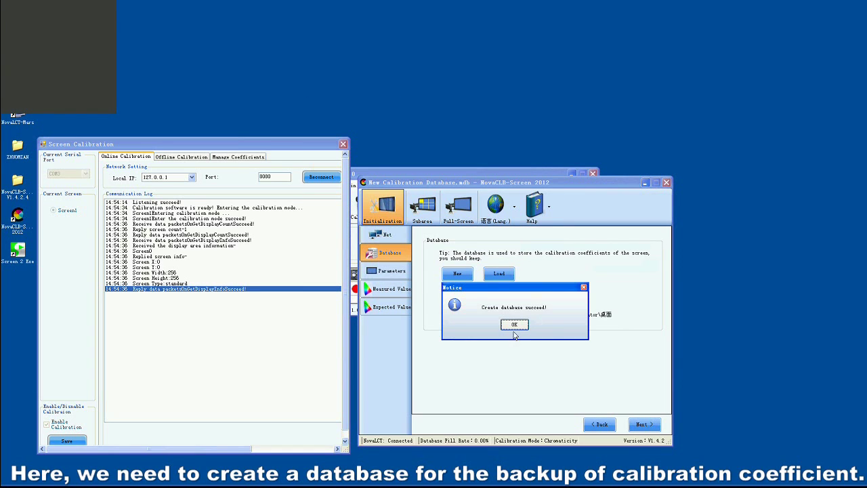
{"action": "left_click", "coordinate": [515, 326]}
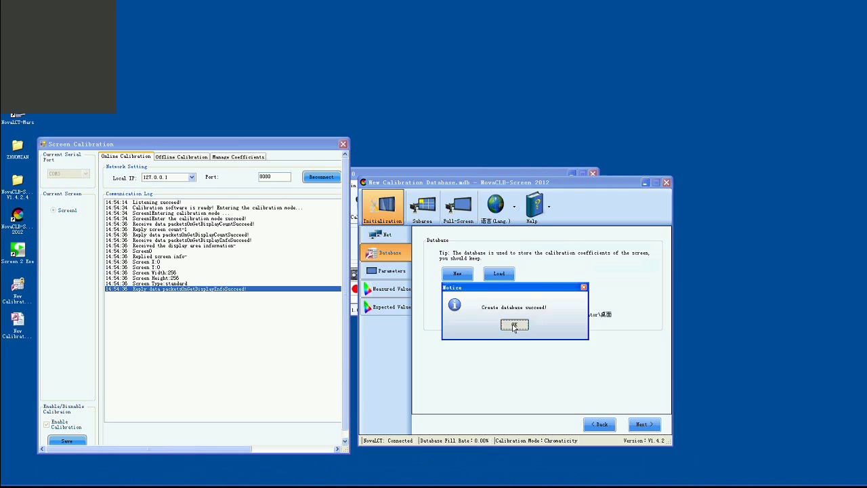
Step: Keep Low ambient light and the Flat screen type, and set the colorimeter option to No
{"action": "left_click", "coordinate": [643, 424]}
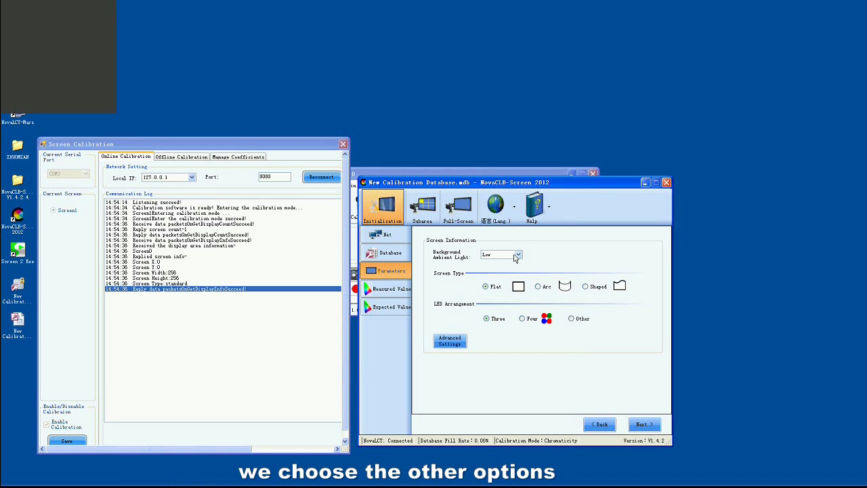
{"action": "left_click", "coordinate": [502, 254]}
{"action": "left_click", "coordinate": [501, 261]}
{"action": "left_click", "coordinate": [491, 287]}
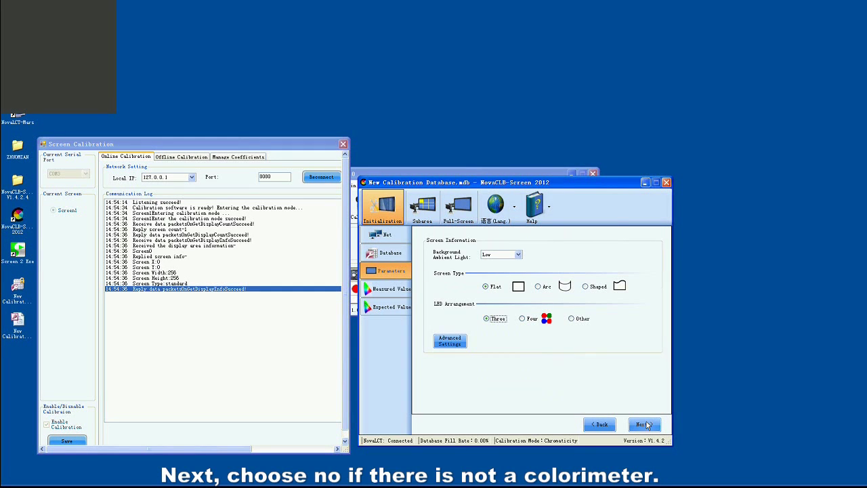
{"action": "left_click", "coordinate": [644, 424]}
{"action": "left_click", "coordinate": [442, 277]}
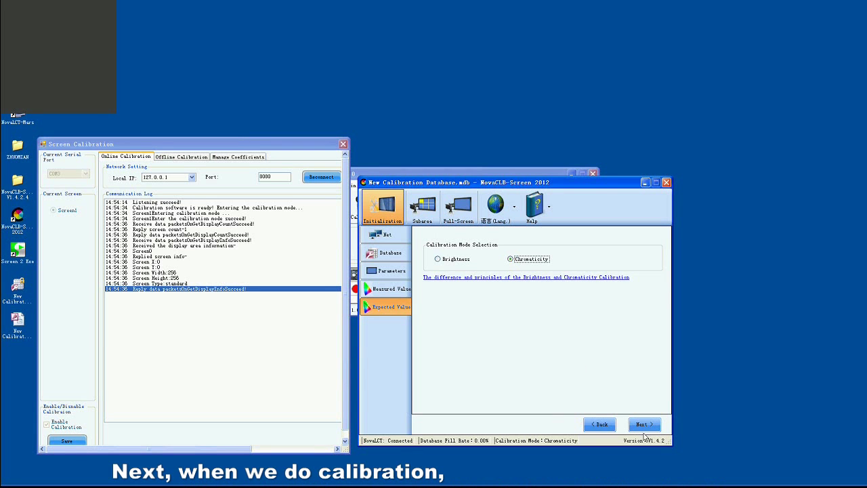
Step: Set the Brightness Decay slider to 86%
{"action": "left_click", "coordinate": [642, 425]}
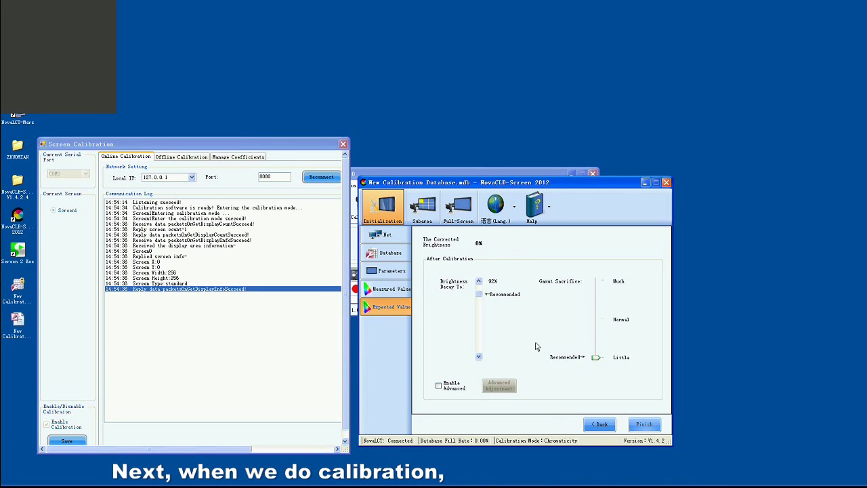
{"action": "left_click", "coordinate": [480, 306]}
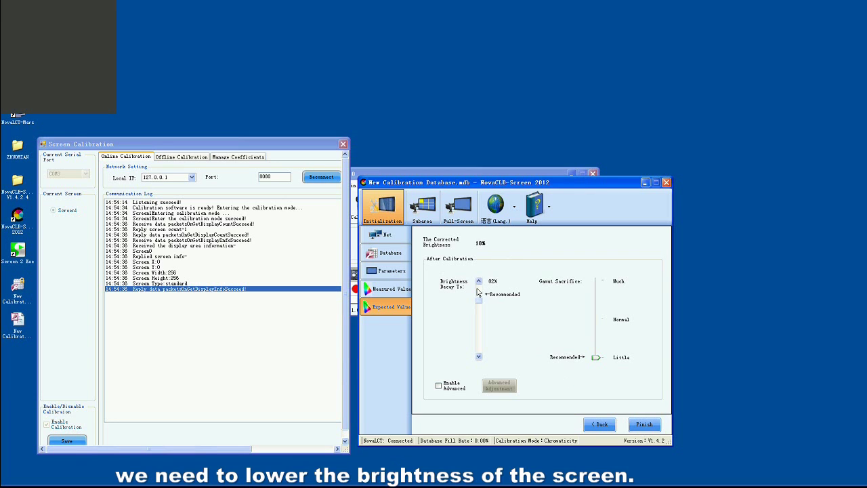
{"action": "left_click", "coordinate": [479, 281]}
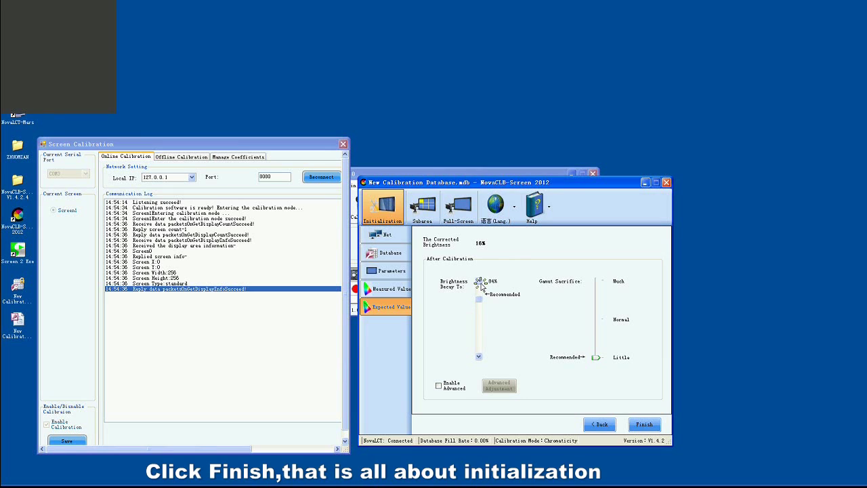
{"action": "left_click", "coordinate": [478, 282]}
Step: Finish initialization and begin editing the pixel rows per subarea value
{"action": "left_click", "coordinate": [647, 425]}
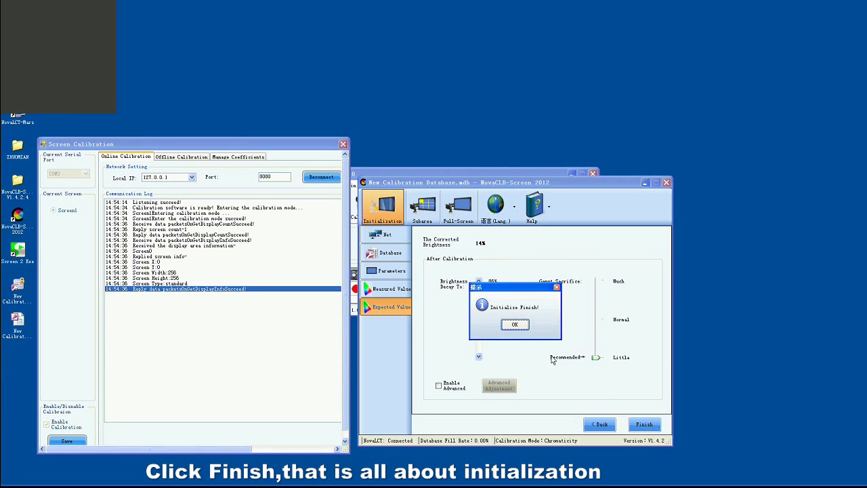
{"action": "left_click", "coordinate": [526, 328]}
{"action": "double_click", "coordinate": [610, 271]}
{"action": "left_click", "coordinate": [614, 274]}
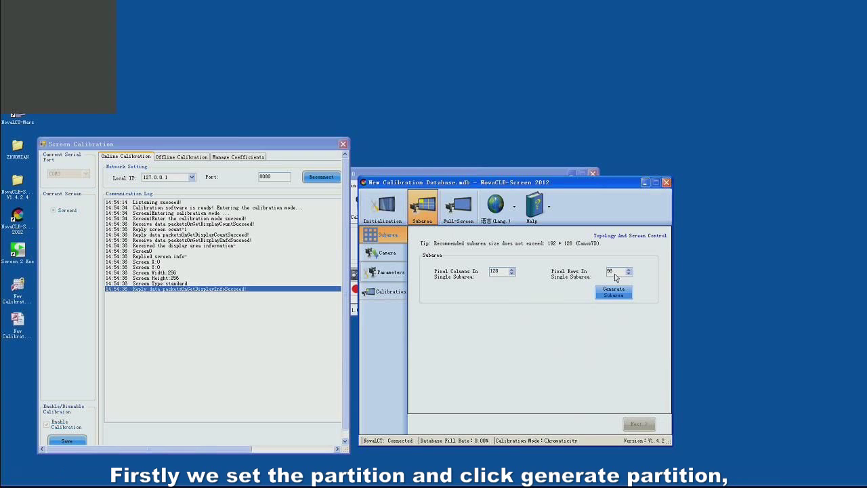
Step: Enter 128 pixel rows per subarea and generate the four 128 × 128 subareas
{"action": "key", "text": "BackSpace"}
{"action": "key", "text": "BackSpace"}
{"action": "type", "text": "128"}
{"action": "left_click", "coordinate": [609, 290]}
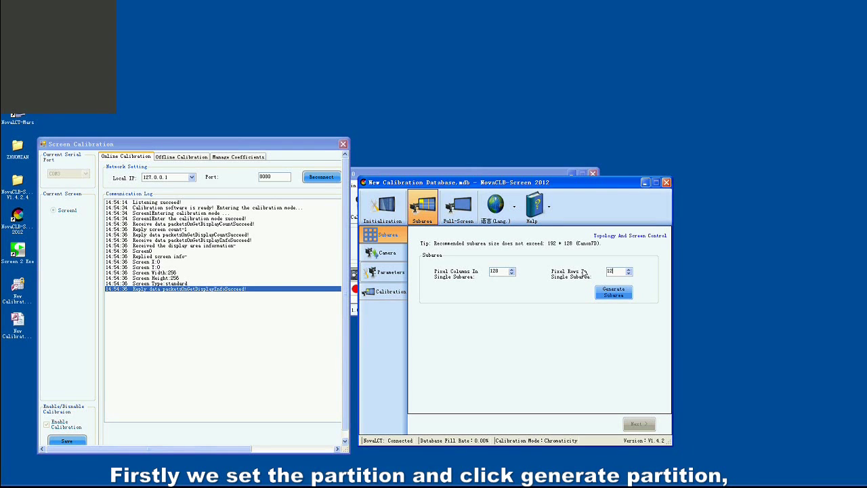
{"action": "left_click", "coordinate": [718, 231]}
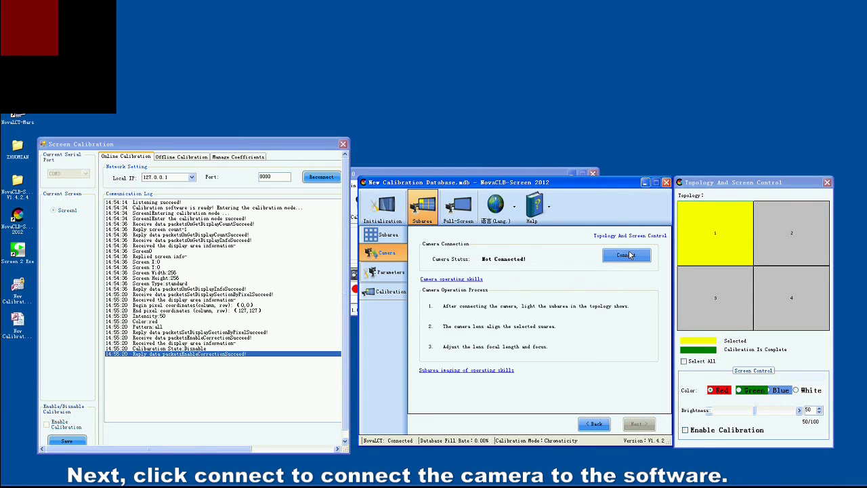
Step: Connect the camera and continue to its parameter settings
{"action": "left_click", "coordinate": [625, 256]}
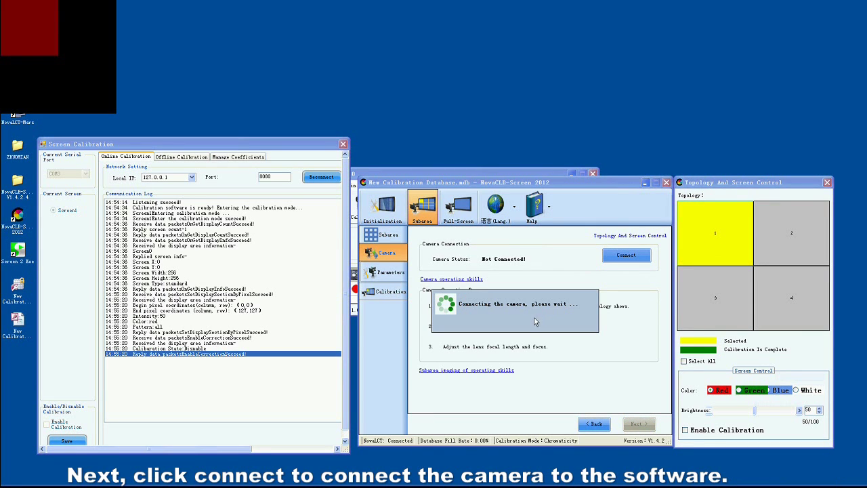
{"action": "left_click", "coordinate": [514, 329]}
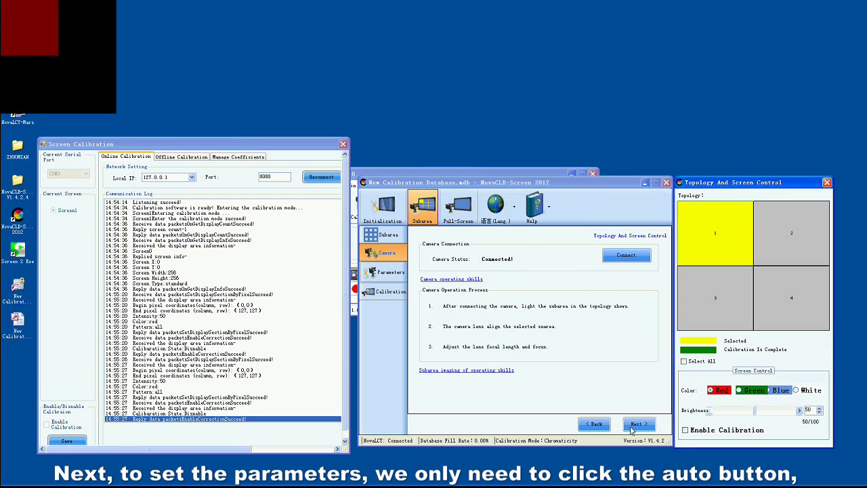
{"action": "left_click", "coordinate": [635, 425]}
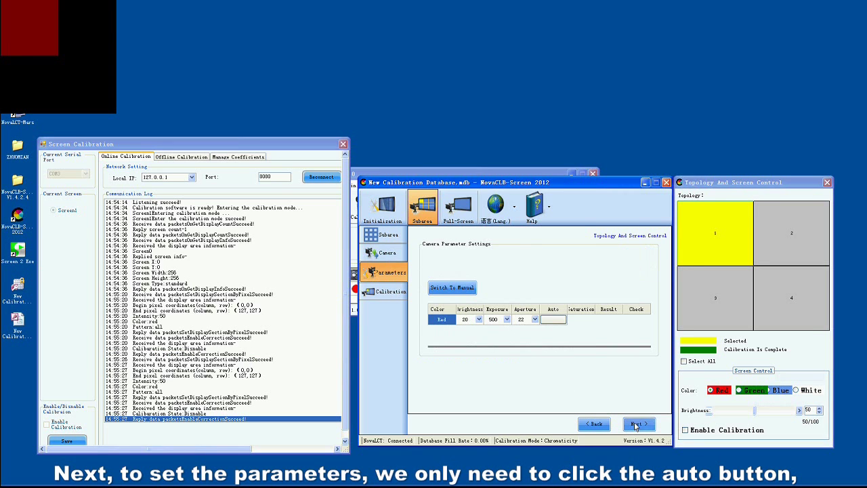
Step: Auto-analyse the camera's red, green and blue LED saturation
{"action": "left_click", "coordinate": [553, 324]}
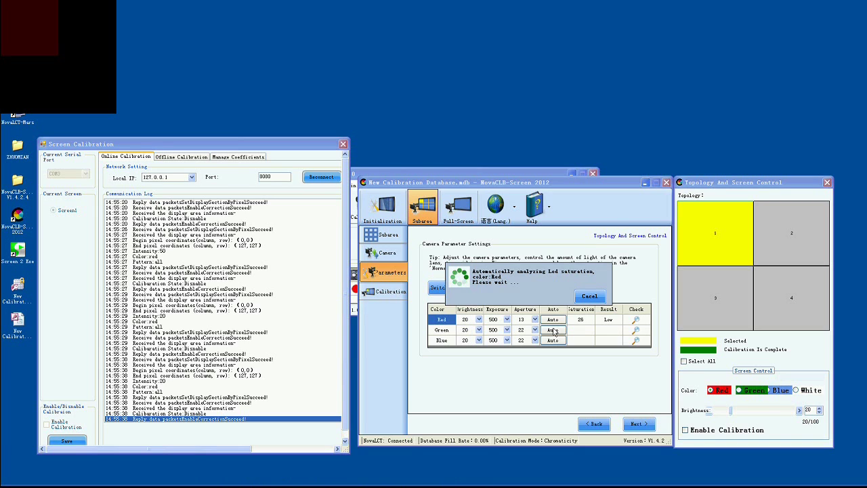
{"action": "left_click", "coordinate": [553, 330]}
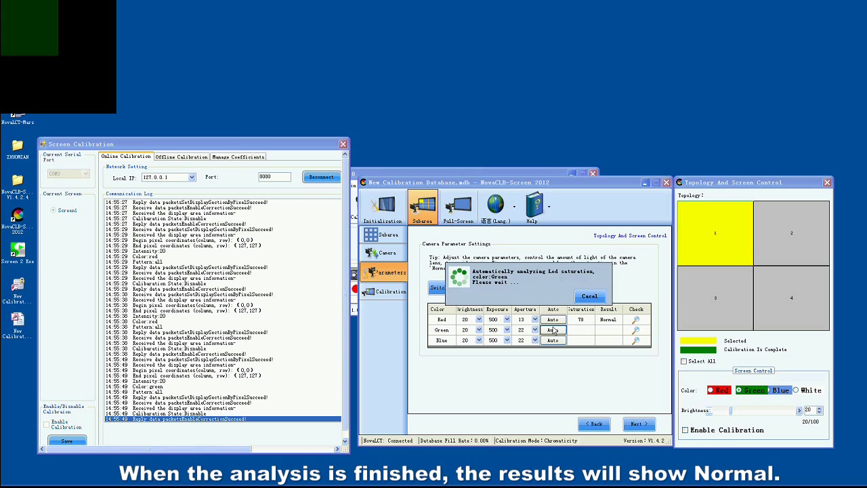
{"action": "left_click", "coordinate": [553, 340]}
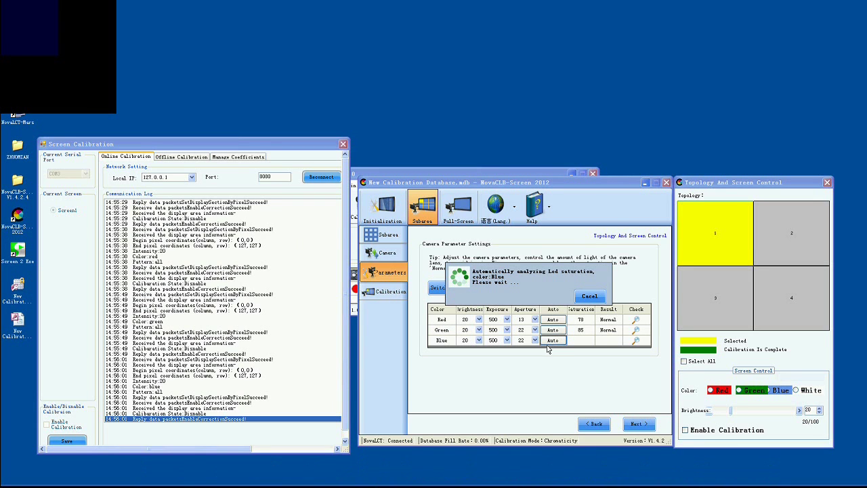
{"action": "left_click", "coordinate": [637, 424]}
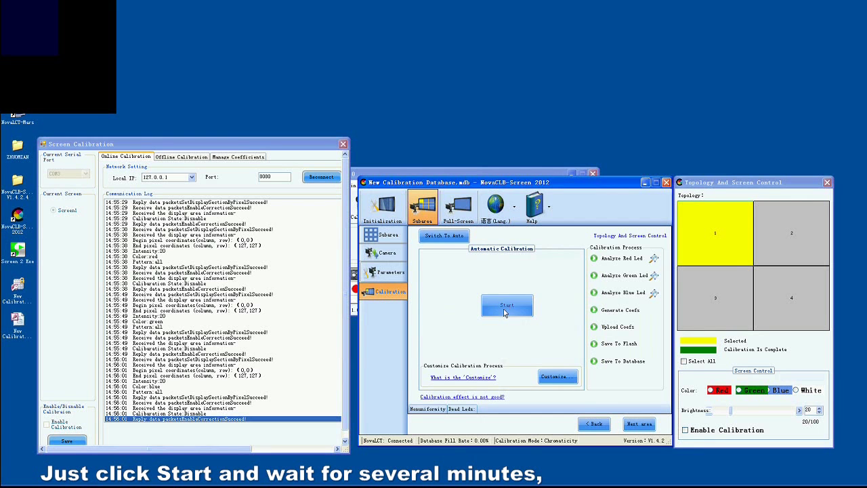
Step: Calibrate subarea 1, then select subarea 2 and start its calibration
{"action": "left_click", "coordinate": [506, 308]}
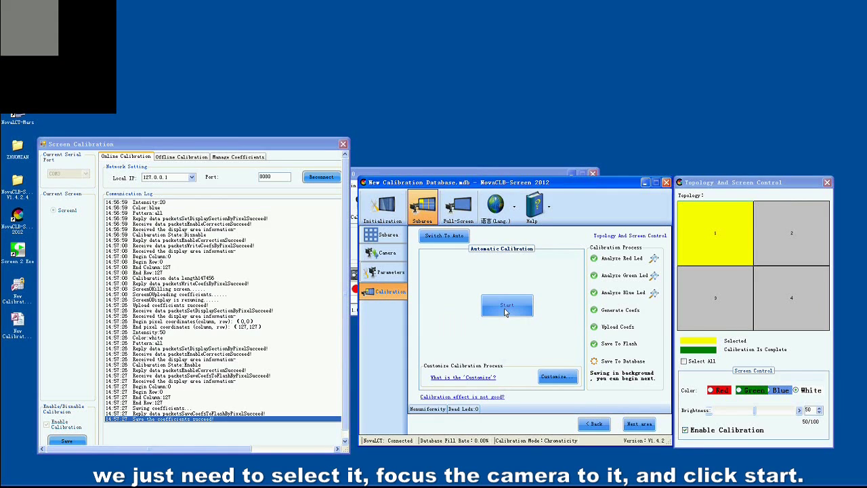
{"action": "left_click", "coordinate": [775, 233]}
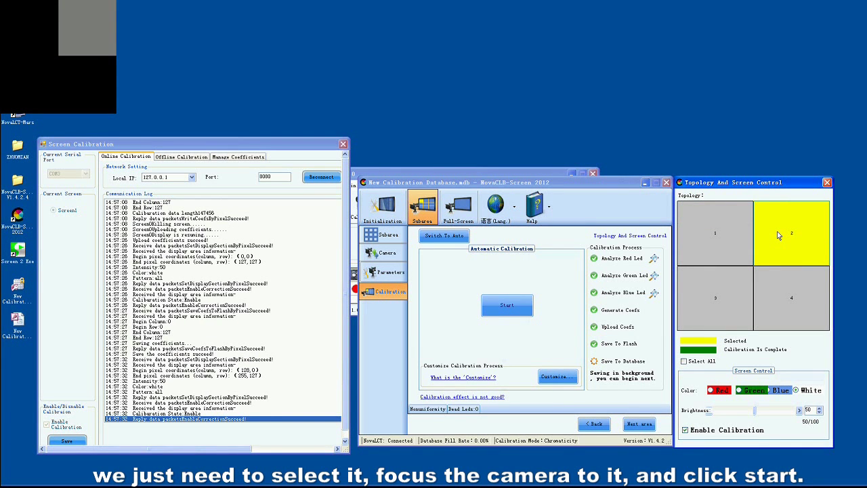
{"action": "left_click", "coordinate": [495, 306]}
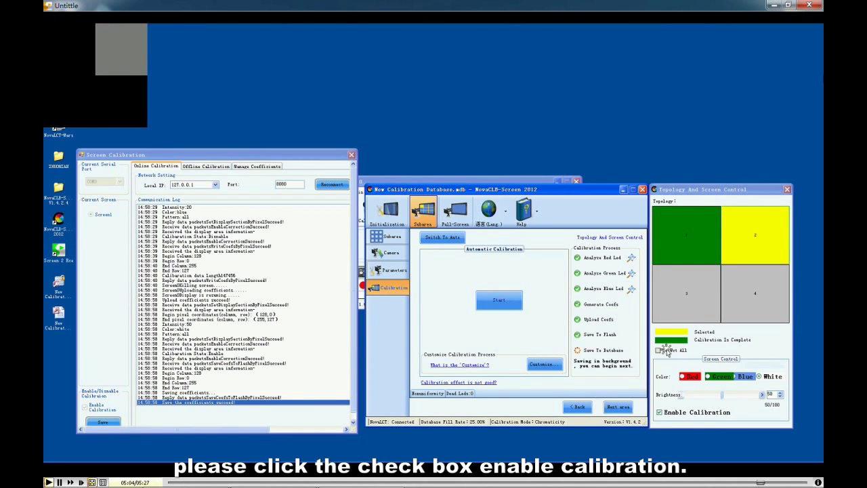
Step: Select all four subareas and compare red and green test colours with calibration on and off
{"action": "left_click", "coordinate": [667, 351]}
{"action": "left_click", "coordinate": [658, 412]}
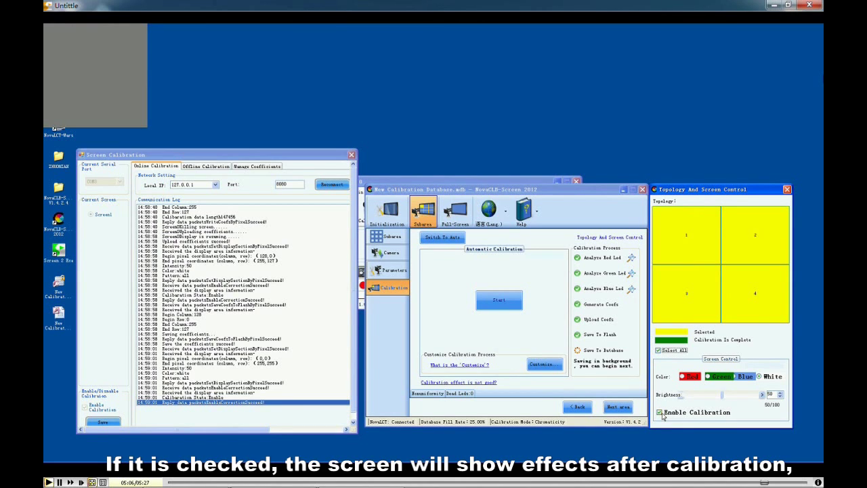
{"action": "left_click", "coordinate": [696, 378]}
{"action": "left_click", "coordinate": [658, 413]}
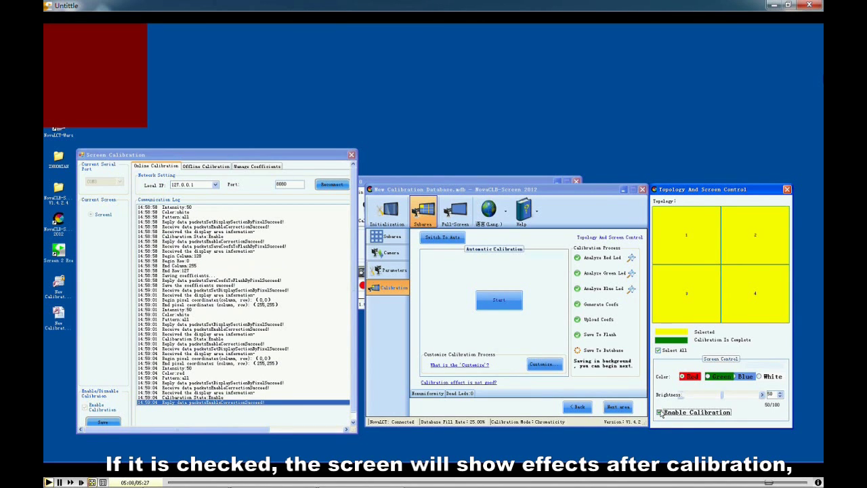
{"action": "left_click", "coordinate": [659, 412]}
{"action": "left_click", "coordinate": [658, 413]}
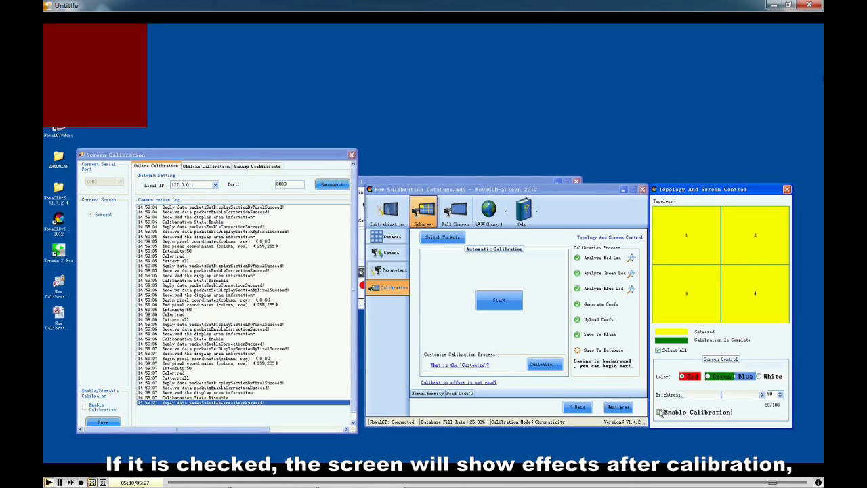
{"action": "left_click", "coordinate": [658, 413]}
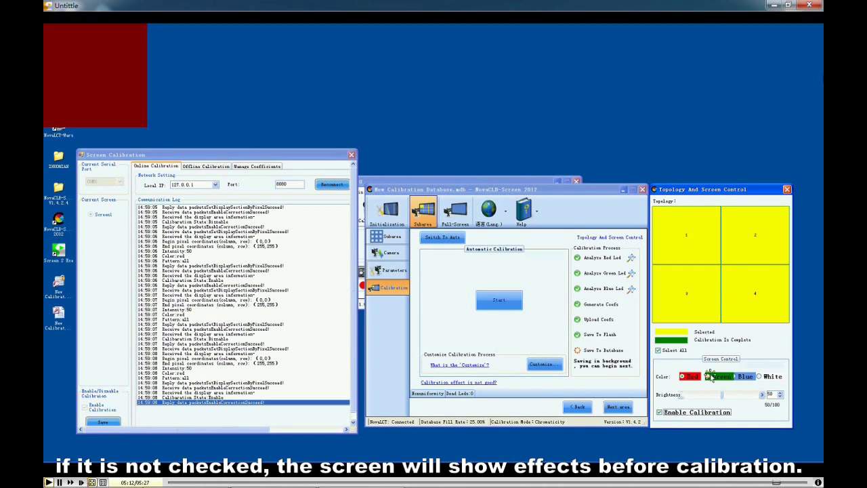
{"action": "left_click", "coordinate": [708, 376]}
{"action": "left_click", "coordinate": [665, 414]}
{"action": "left_click", "coordinate": [665, 414]}
{"action": "left_click", "coordinate": [665, 414]}
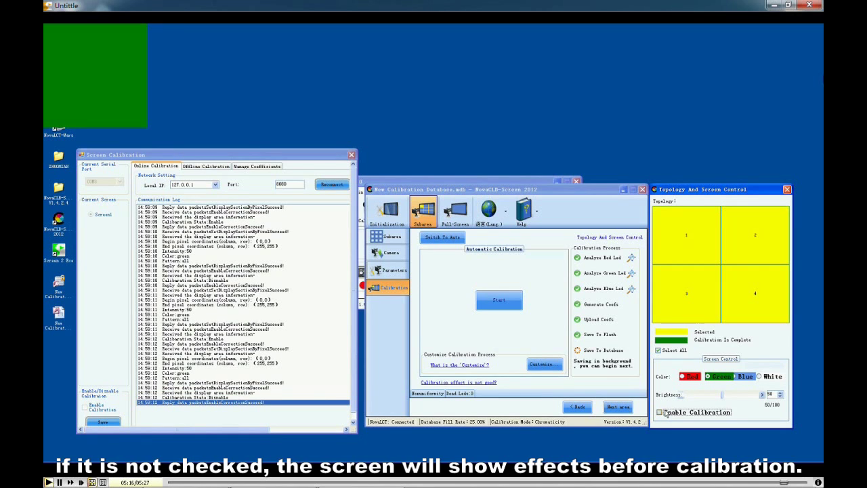
{"action": "left_click", "coordinate": [666, 412]}
Step: Compare blue and white test colours with calibration toggled, leaving calibration disabled
{"action": "left_click", "coordinate": [742, 381]}
{"action": "left_click", "coordinate": [666, 413]}
{"action": "left_click", "coordinate": [666, 413]}
{"action": "left_click", "coordinate": [666, 412]}
{"action": "left_click", "coordinate": [673, 414]}
{"action": "left_click", "coordinate": [759, 379]}
{"action": "left_click", "coordinate": [681, 415]}
{"action": "left_click", "coordinate": [681, 415]}
{"action": "left_click", "coordinate": [681, 415]}
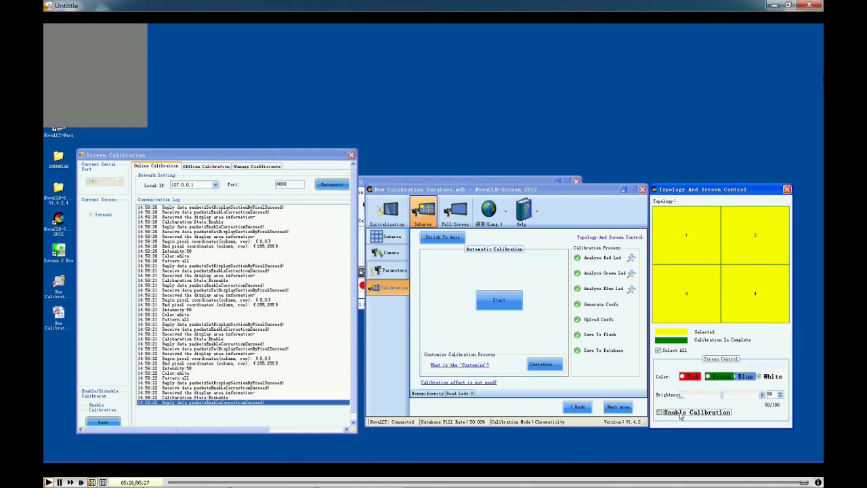